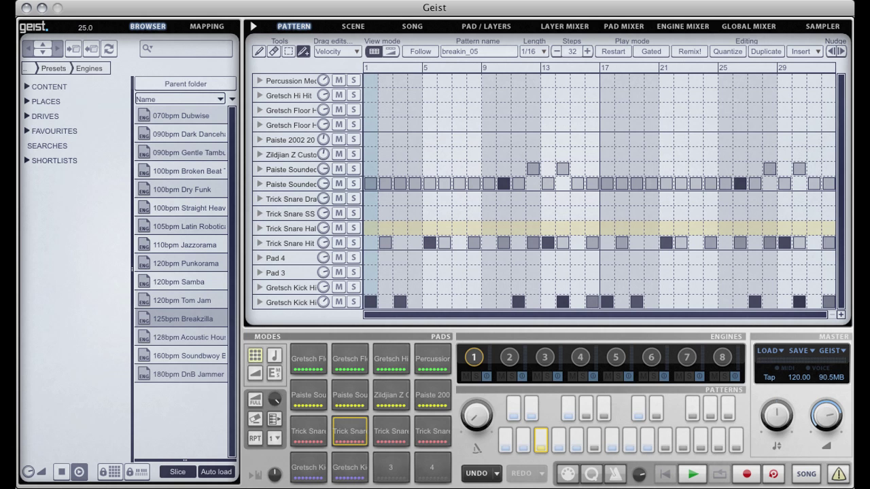
- Show the Paiste Soundedge Heavy pad's sample layers on the Pad/Layers page
{"action": "left_click", "coordinate": [494, 27]}
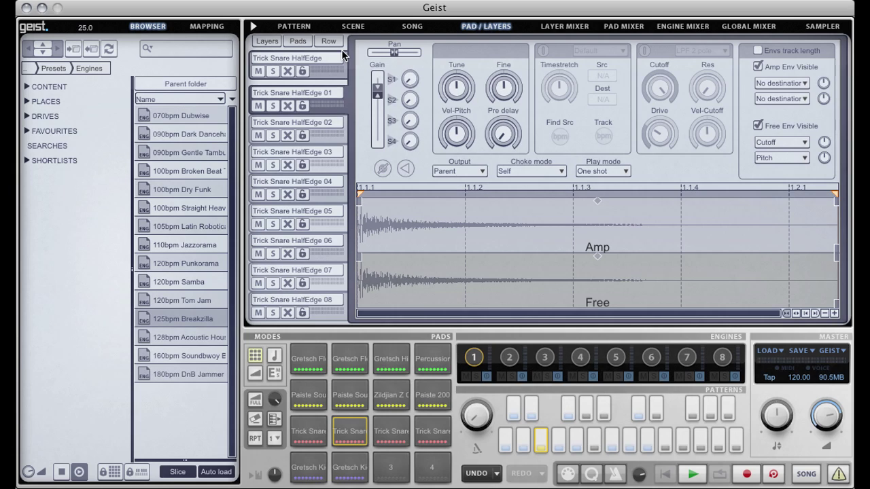
{"action": "left_click", "coordinate": [306, 408]}
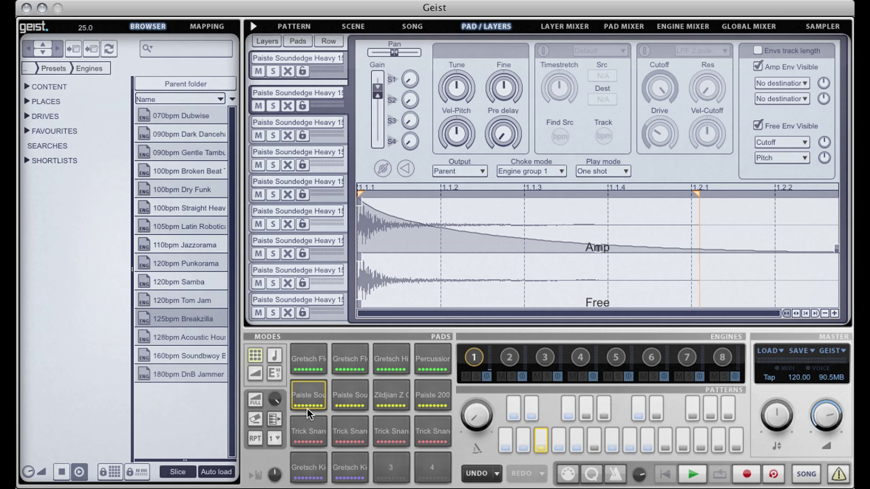
- Solo the Paiste pad's first layer, audition coarse tune at +8 semitones, then reset it to 0
{"action": "left_click", "coordinate": [272, 72]}
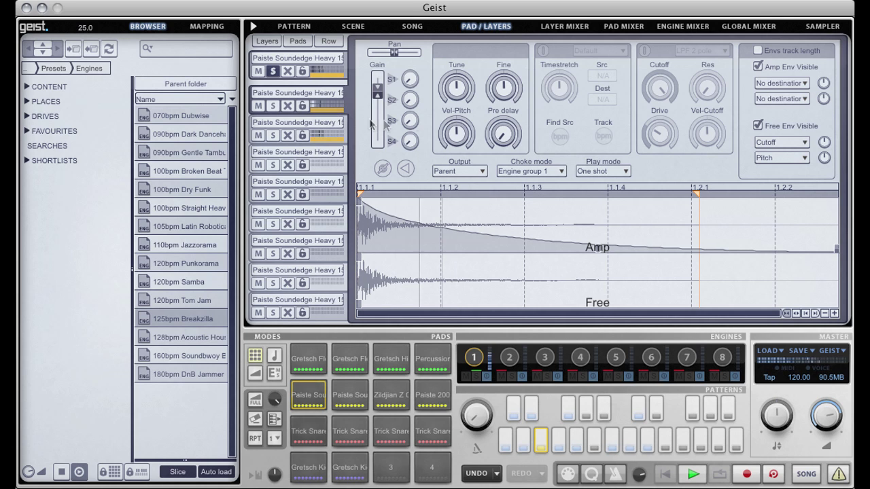
{"action": "left_click_drag", "start_coordinate": [456, 88], "coordinate": [461, 66]}
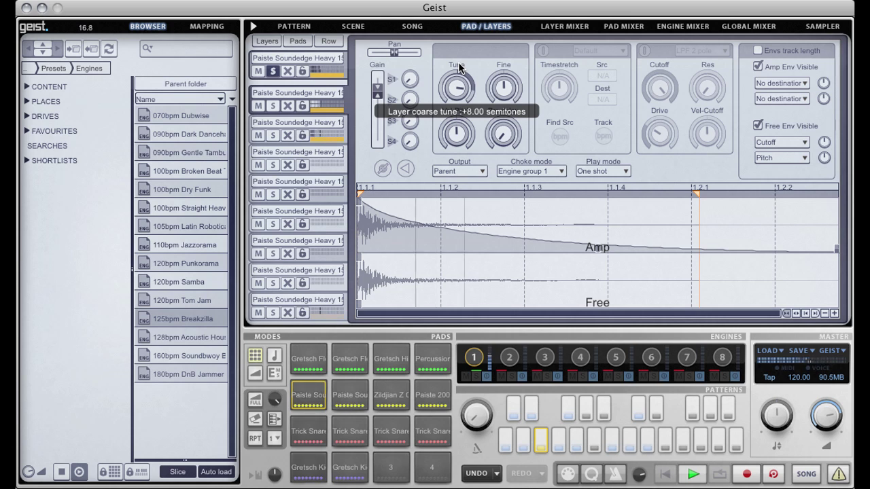
{"action": "left_click_drag", "start_coordinate": [458, 70], "coordinate": [460, 93]}
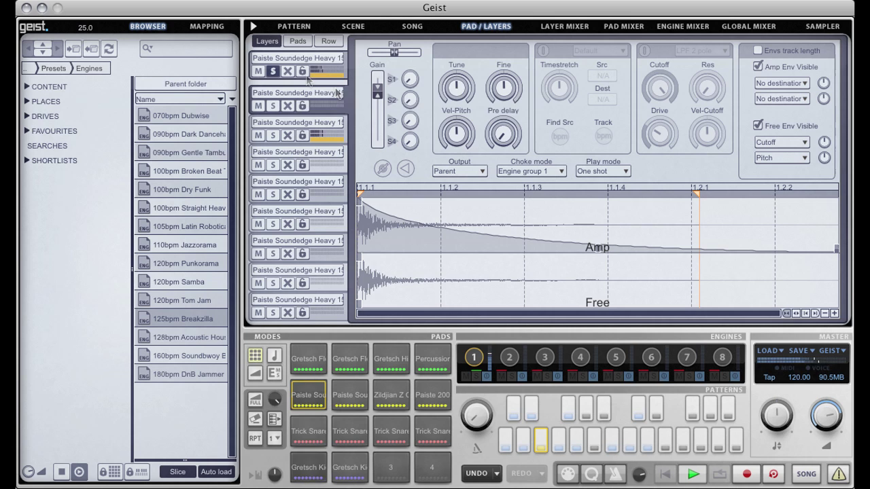
- Raise coarse tune to about +4, unsolo layer 1, and push tune to +12 in Row edit mode
{"action": "mouse_move", "coordinate": [456, 89]}
{"action": "left_mouse_down"}
{"action": "mouse_move", "coordinate": [456, 51]}
{"action": "mouse_move", "coordinate": [461, 106]}
{"action": "mouse_move", "coordinate": [468, 88]}
{"action": "left_mouse_up"}
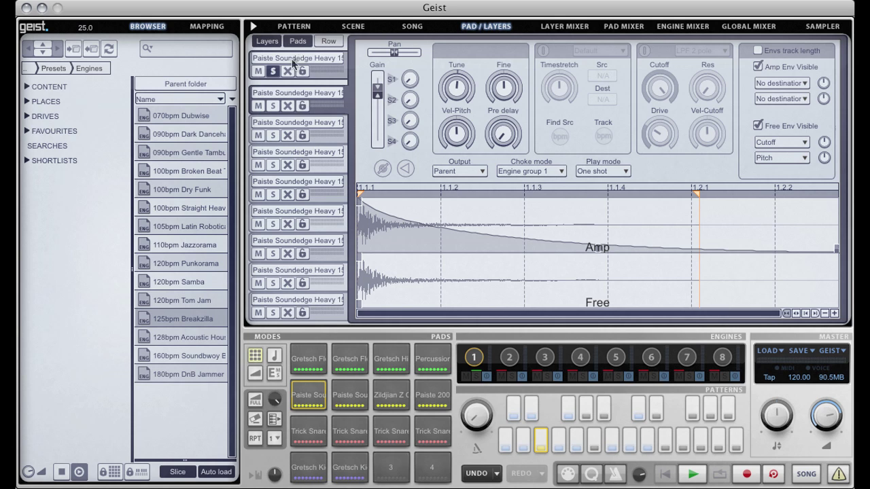
{"action": "left_click", "coordinate": [274, 71]}
{"action": "mouse_move", "coordinate": [457, 87]}
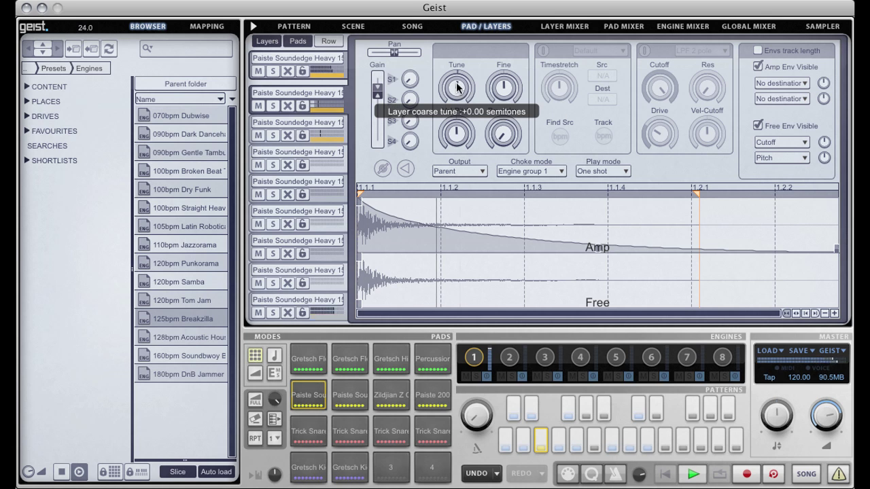
{"action": "mouse_move", "coordinate": [456, 82]}
{"action": "left_mouse_down"}
{"action": "mouse_move", "coordinate": [454, 50]}
{"action": "mouse_move", "coordinate": [459, 127]}
{"action": "mouse_move", "coordinate": [457, 89]}
{"action": "left_mouse_up"}
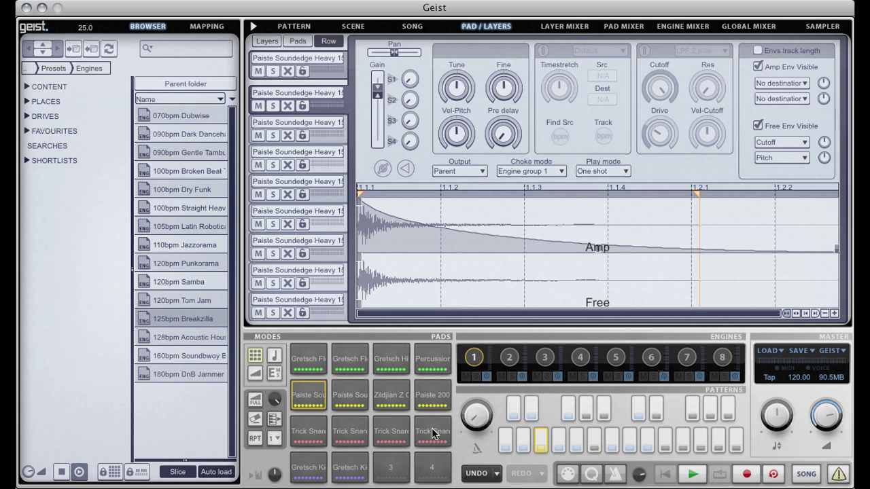
- Switch the edit scope back to Layers so tuning affects only the current pad
{"action": "left_click", "coordinate": [267, 42]}
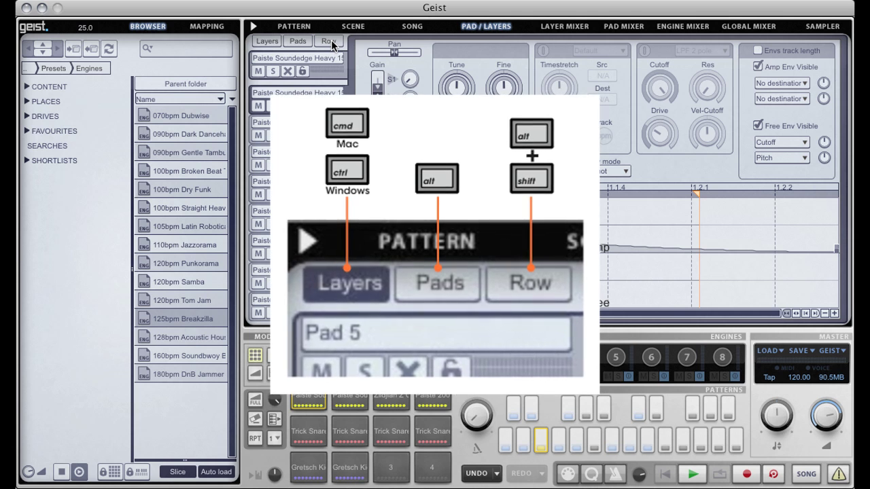
{"action": "key", "text": "alt"}
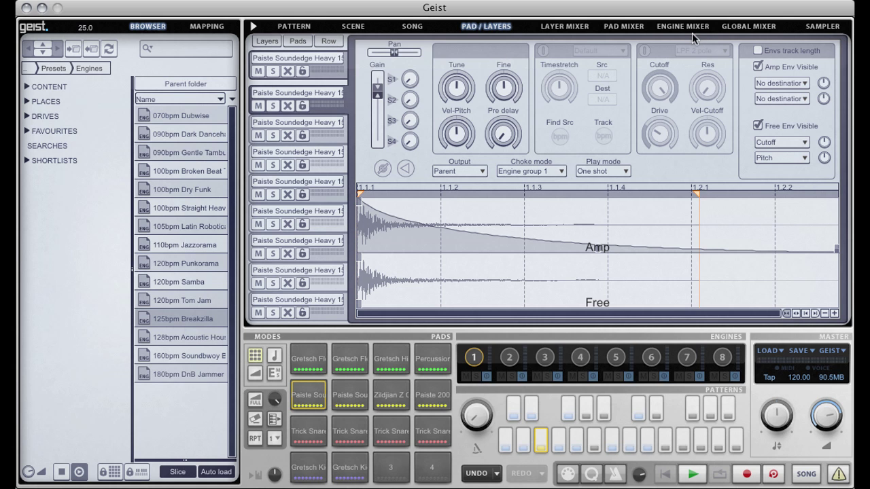
- Show the Layer Mixer with the Paiste pad's eight layer channel strips
{"action": "left_click", "coordinate": [629, 27]}
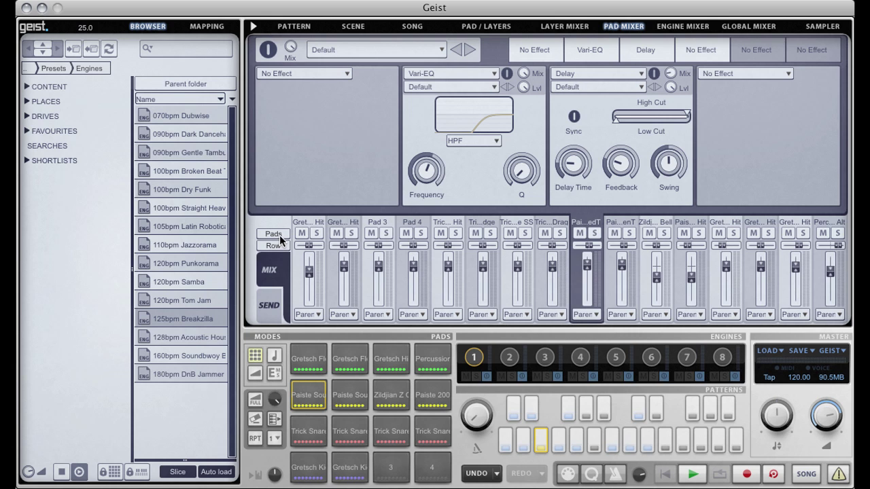
{"action": "left_click", "coordinate": [578, 27]}
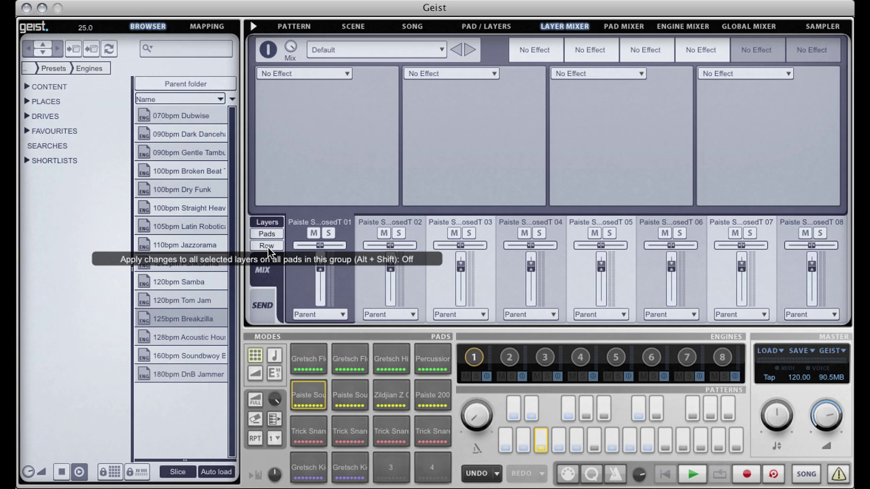
- Raise the first Paiste layer channel's gain to about +1.1 dB in the Layer Mixer
{"action": "left_click", "coordinate": [494, 25]}
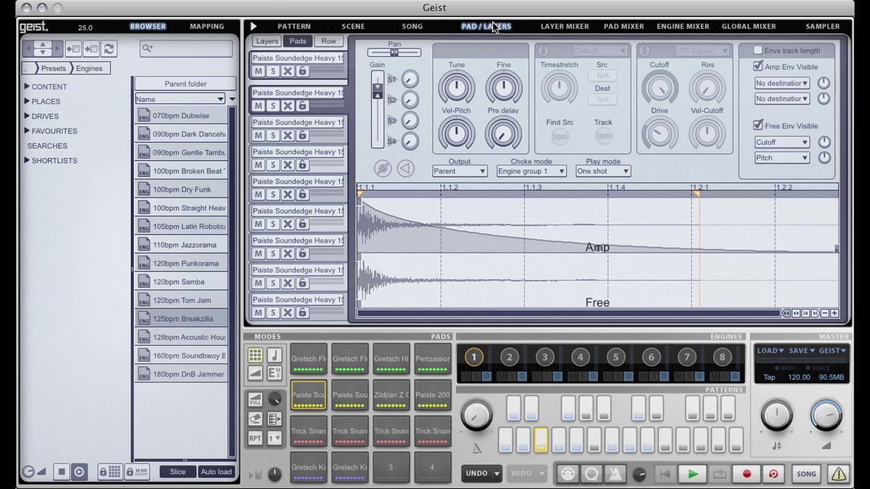
{"action": "left_click", "coordinate": [577, 27]}
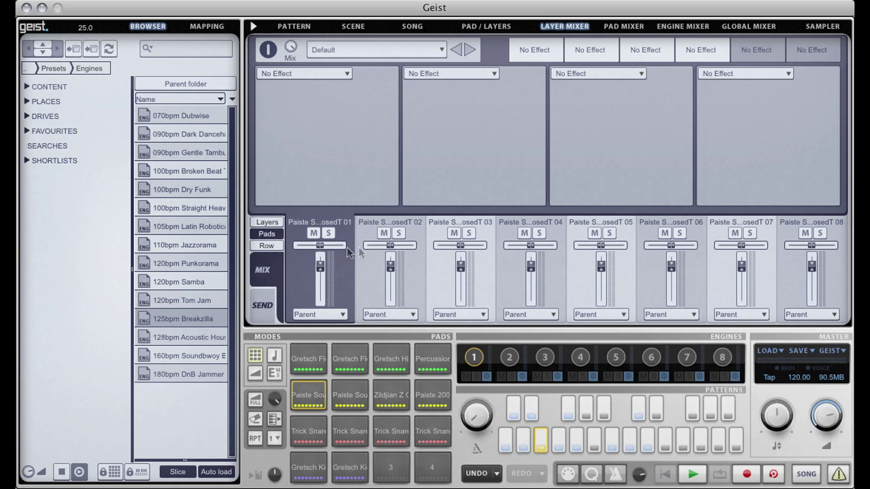
{"action": "left_click_drag", "start_coordinate": [321, 266], "coordinate": [320, 267]}
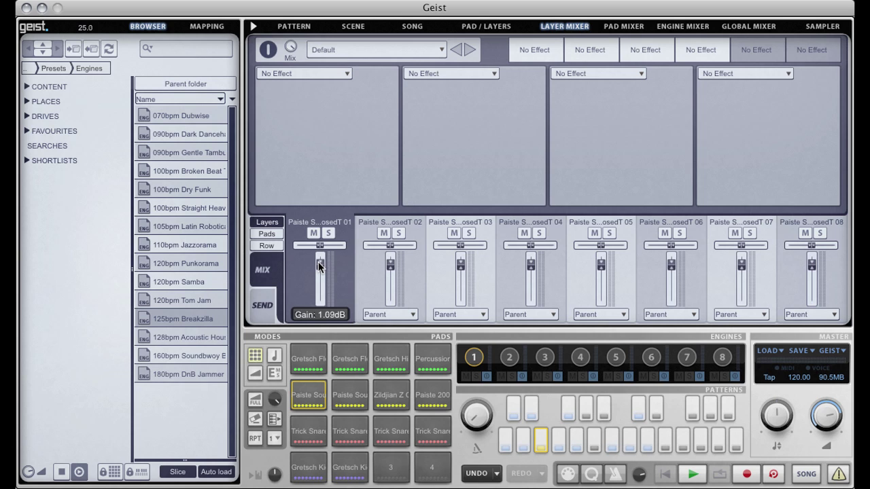